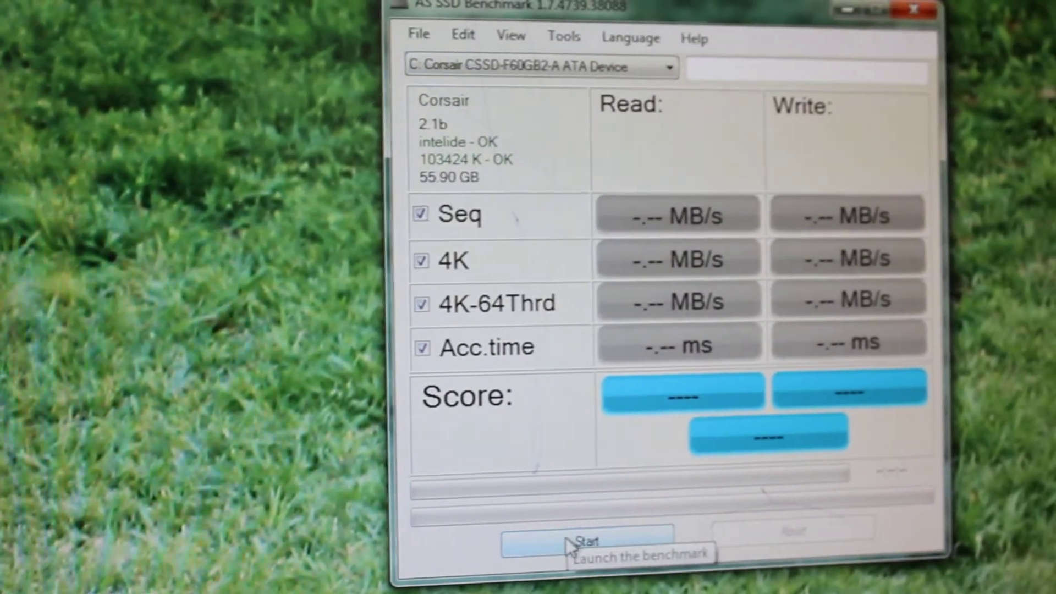
Step: Start a benchmark run on the Corsair CSSD-F60GB2-A drive
left_click(609, 546)
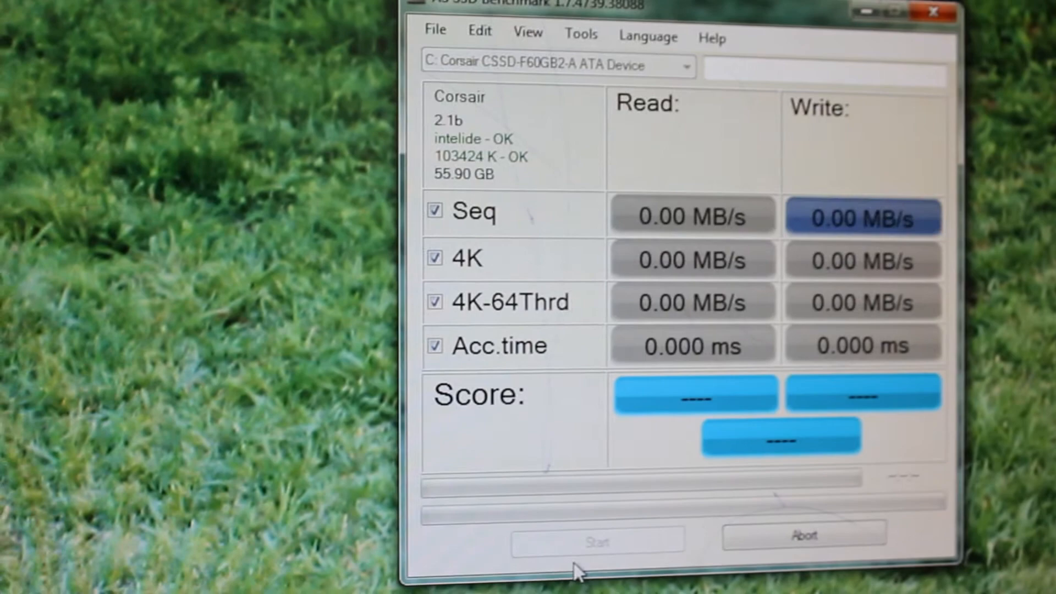